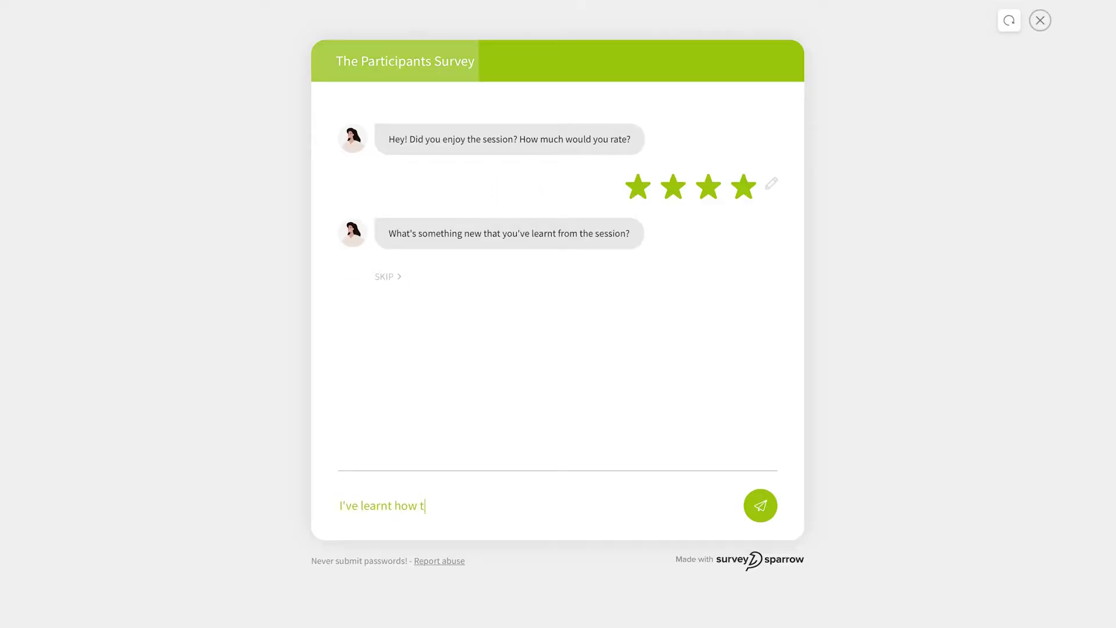
pyautogui.write('o create a survey in less than a min')
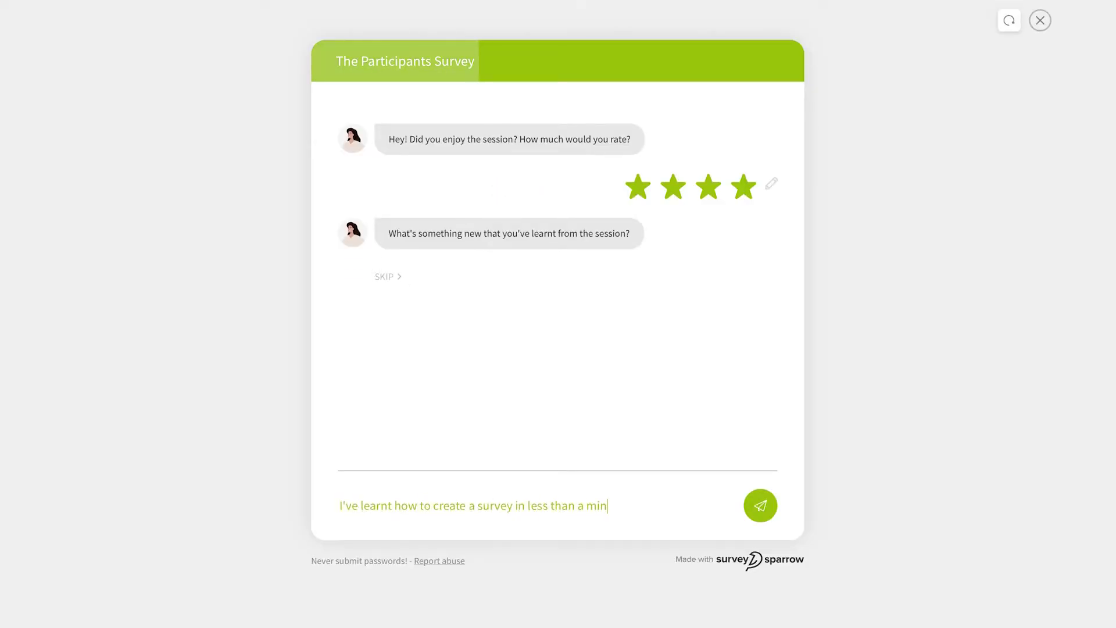
# Send the learning answer and submit the preview survey with 'Yes! Definitely'
pyautogui.click(759, 507)
pyautogui.click(505, 367)
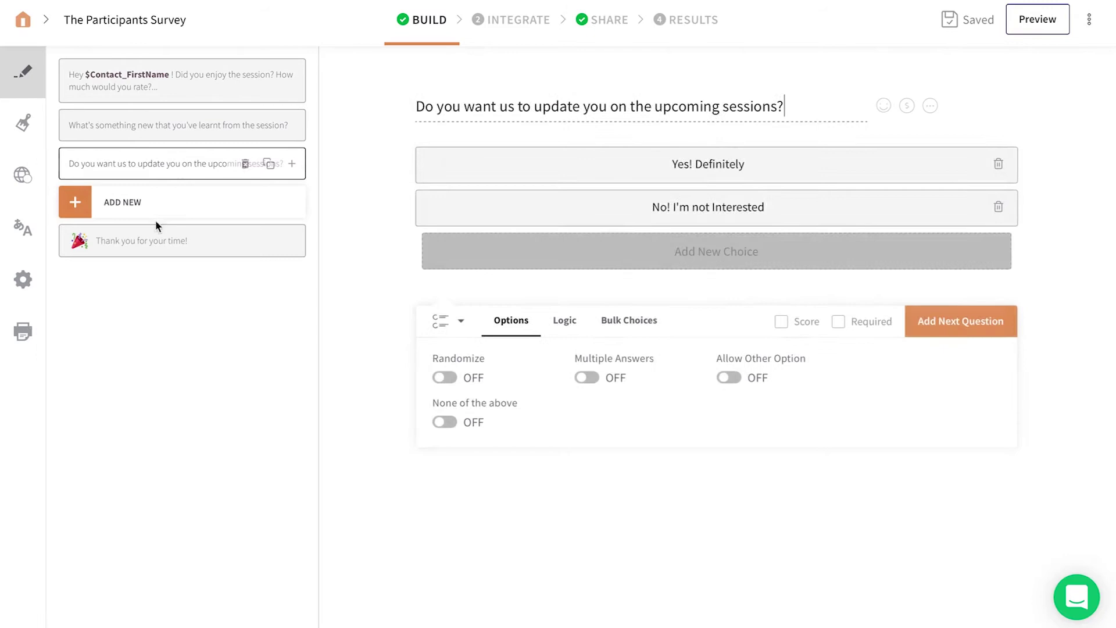
# View the thank-you page, then start a new embed share titled 'Participants Survey'
pyautogui.click(171, 241)
pyautogui.click(609, 22)
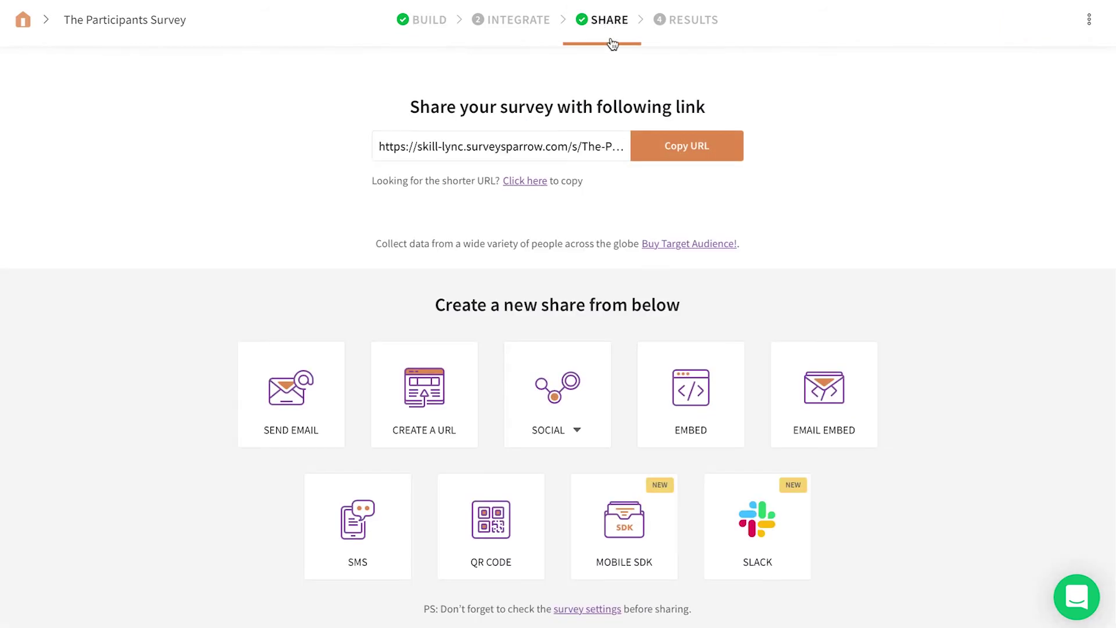
pyautogui.click(689, 388)
pyautogui.tripleClick(195, 108)
pyautogui.write('Participants Survey')
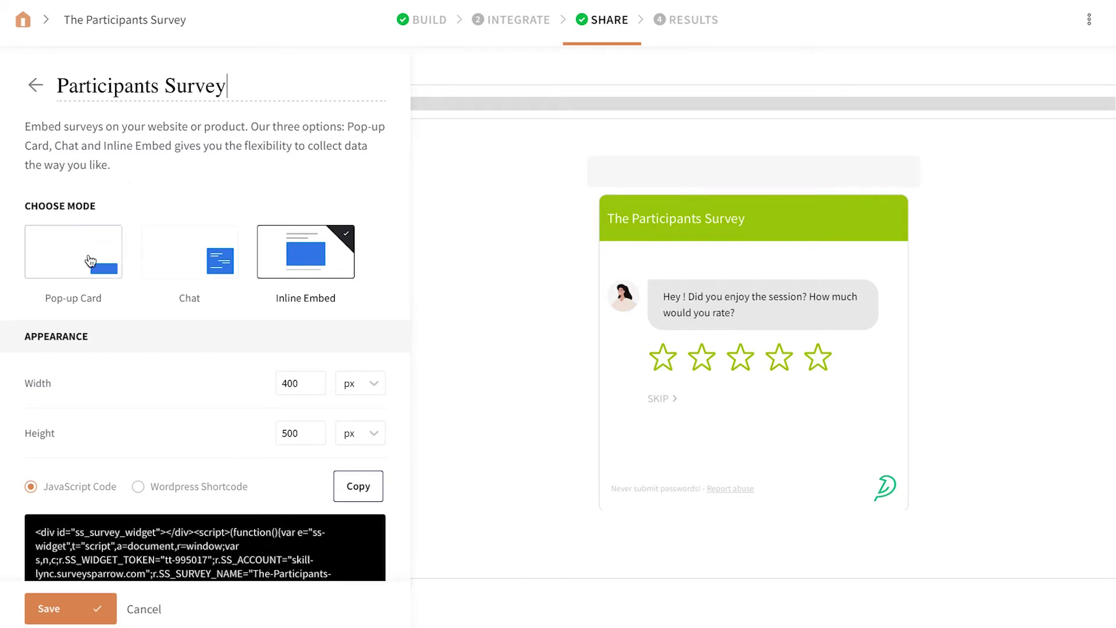
# Make the embed a Pop-up Card at Bottom Right, with first-question start and profile picture toggled
pyautogui.click(90, 260)
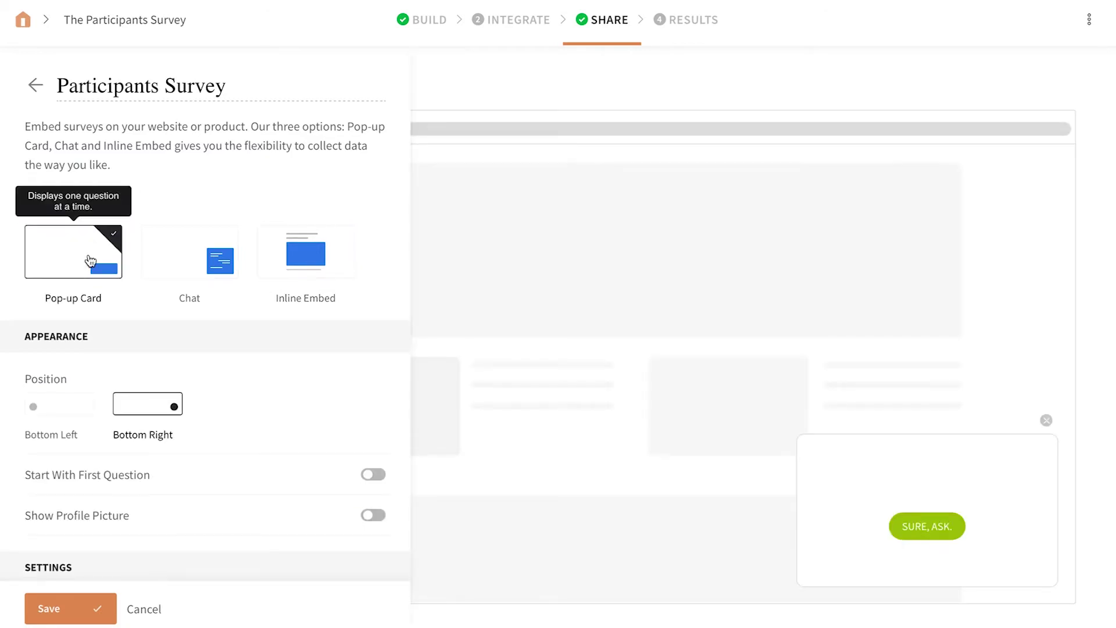
pyautogui.click(170, 261)
pyautogui.scroll(-3, 80, 254)
pyautogui.click(35, 296)
pyautogui.click(155, 301)
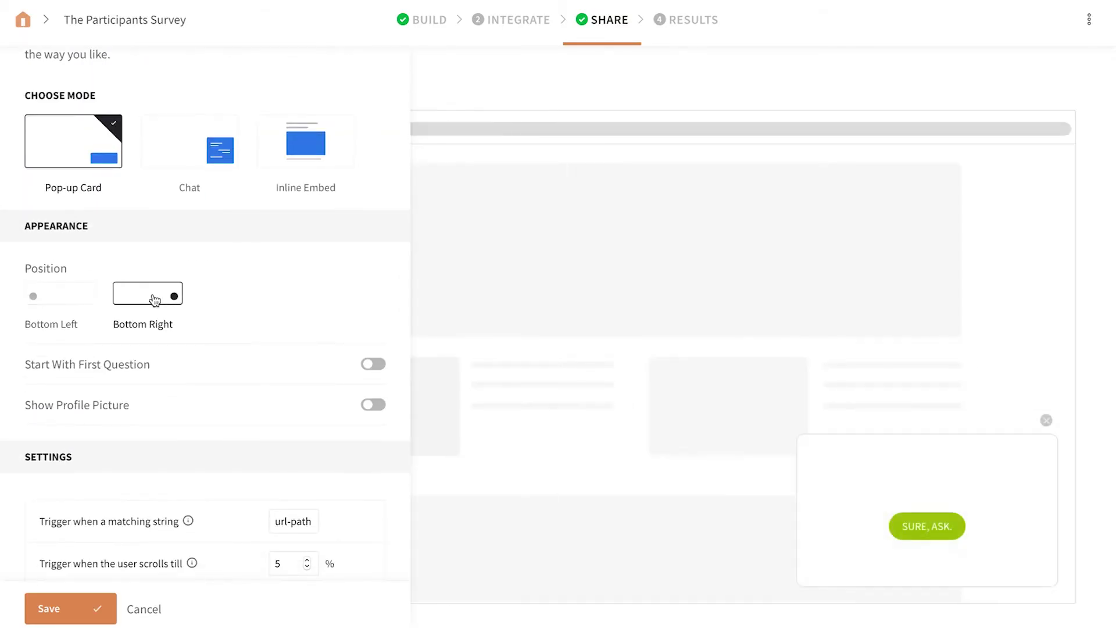
pyautogui.click(373, 364)
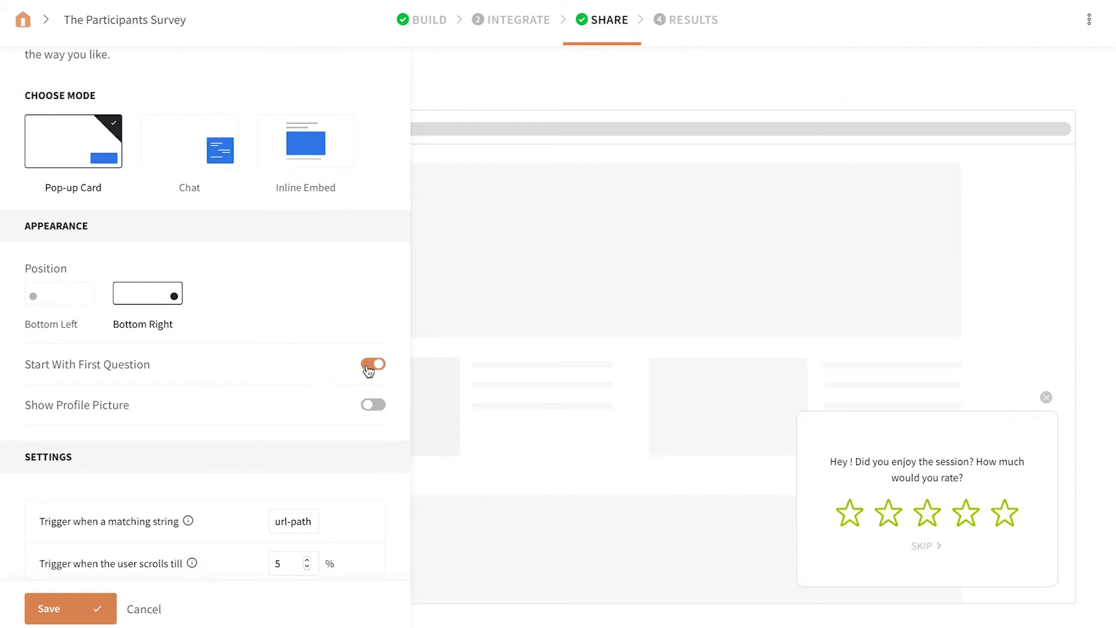
pyautogui.click(374, 404)
pyautogui.scroll(-1, 380, 384)
pyautogui.scroll(-3, 379, 389)
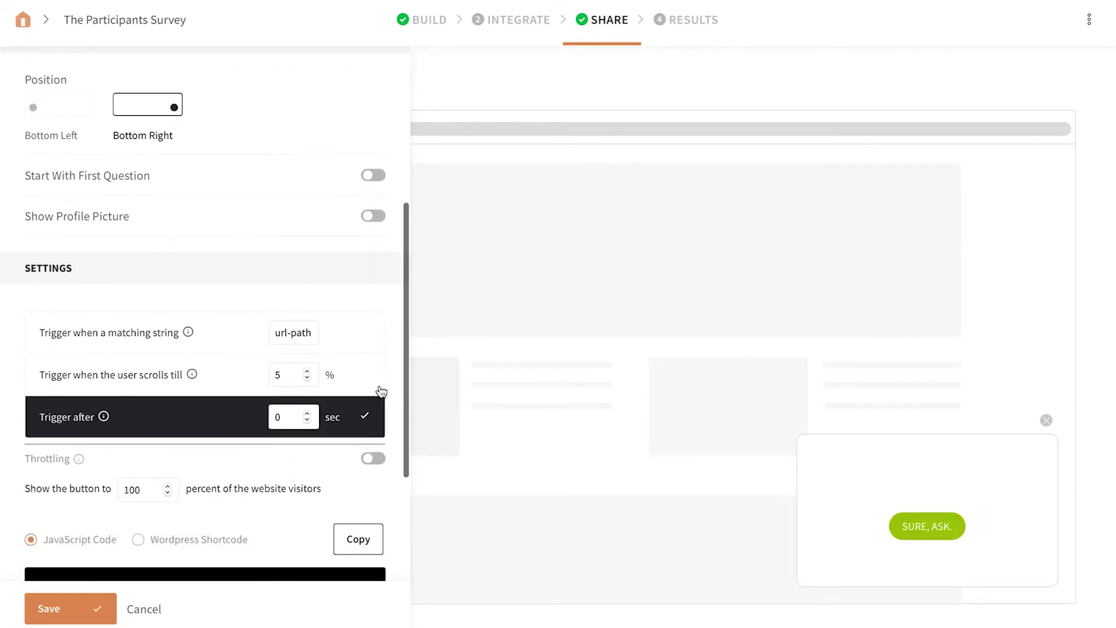
# Set the pop-up to trigger at 9% scroll and after 10 seconds, then copy its code
pyautogui.click(307, 372)
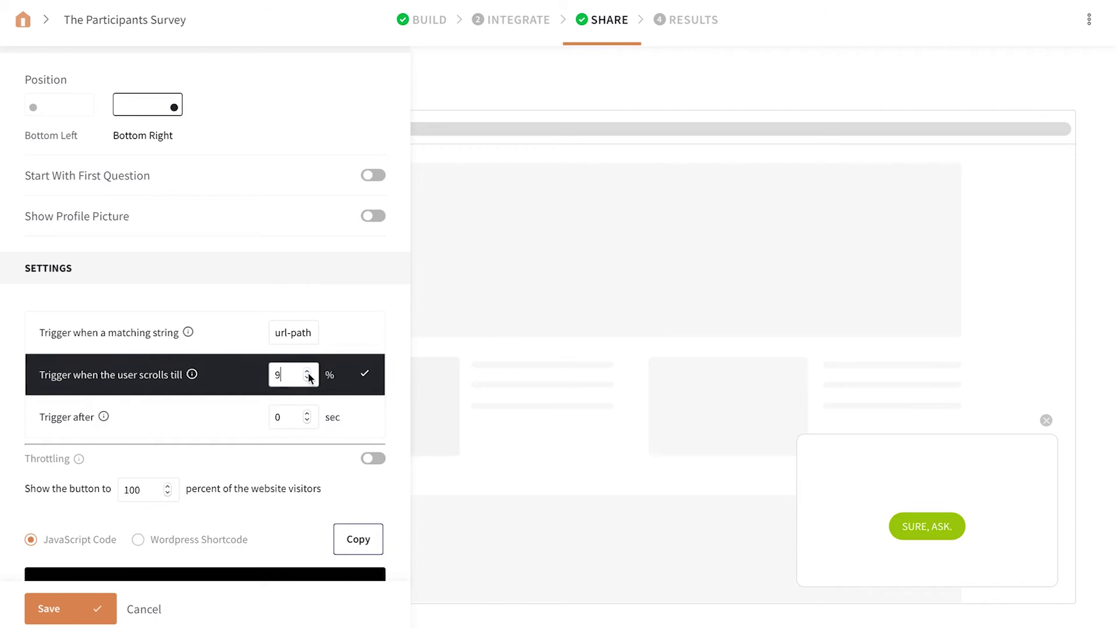
pyautogui.click(288, 418)
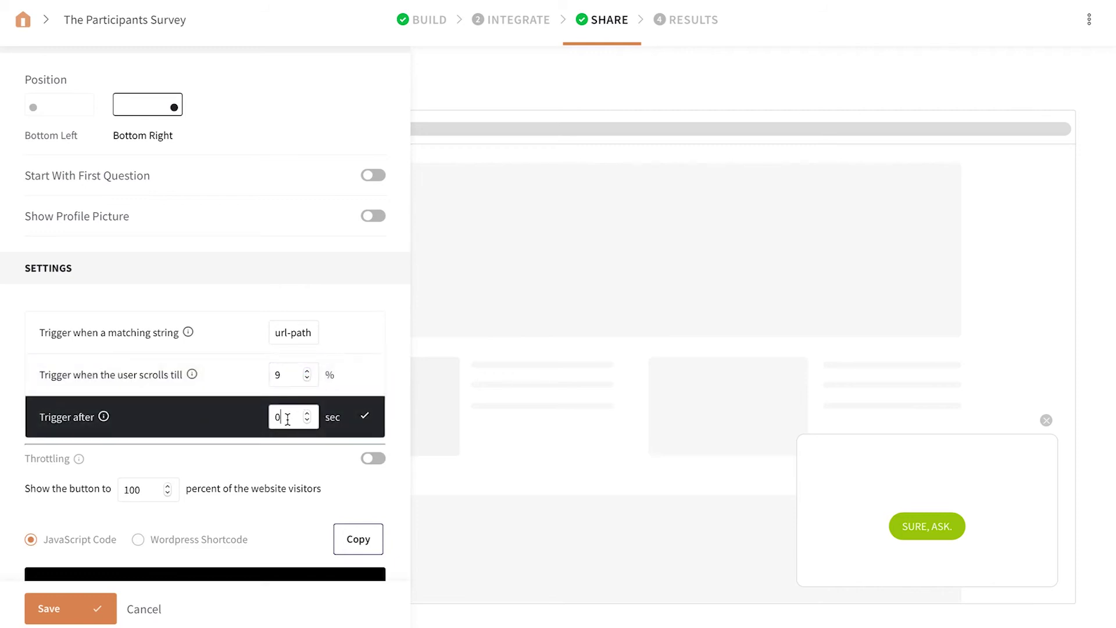
pyautogui.write('10')
pyautogui.click(302, 332)
pyautogui.scroll(-2, 301, 332)
pyautogui.scroll(-1, 302, 330)
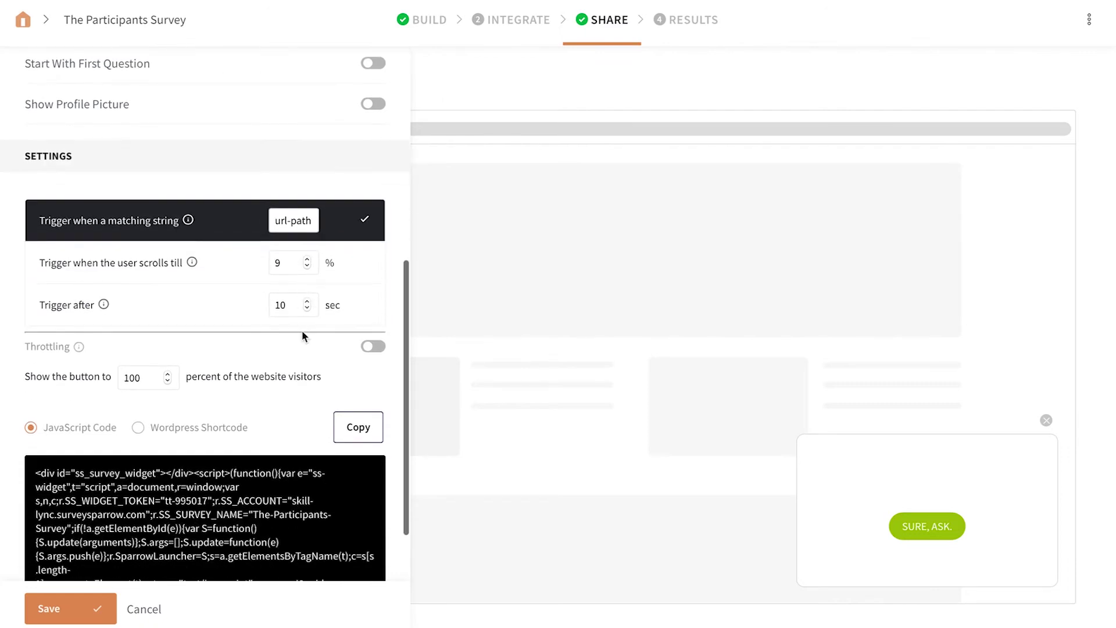
pyautogui.scroll(-1, 302, 331)
pyautogui.click(134, 330)
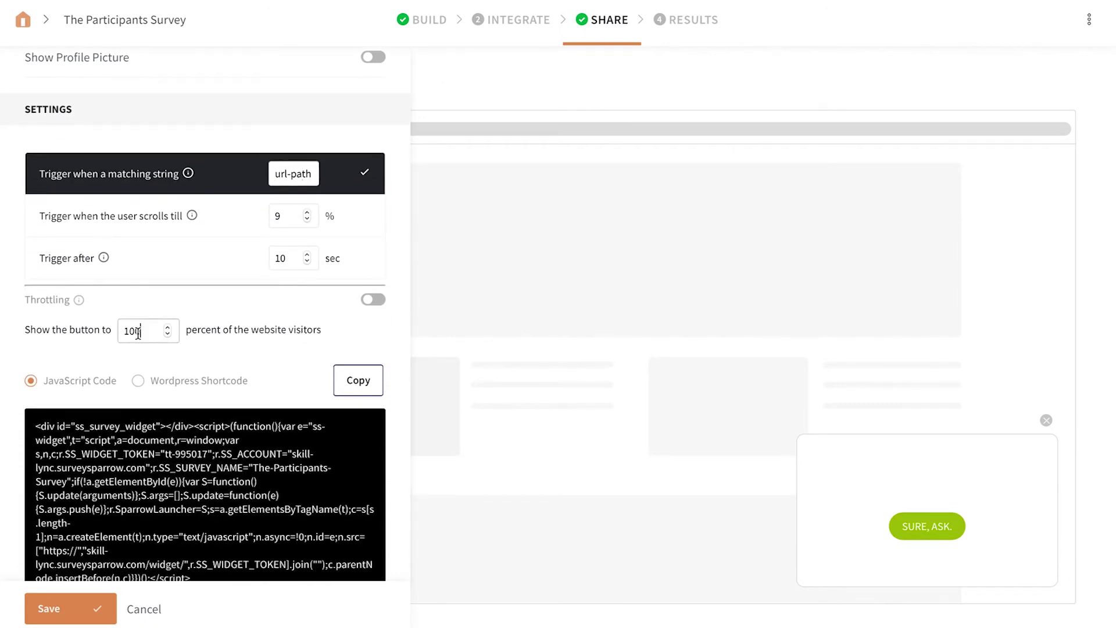
pyautogui.write('50')
pyautogui.scroll(-1, 135, 330)
pyautogui.click(356, 340)
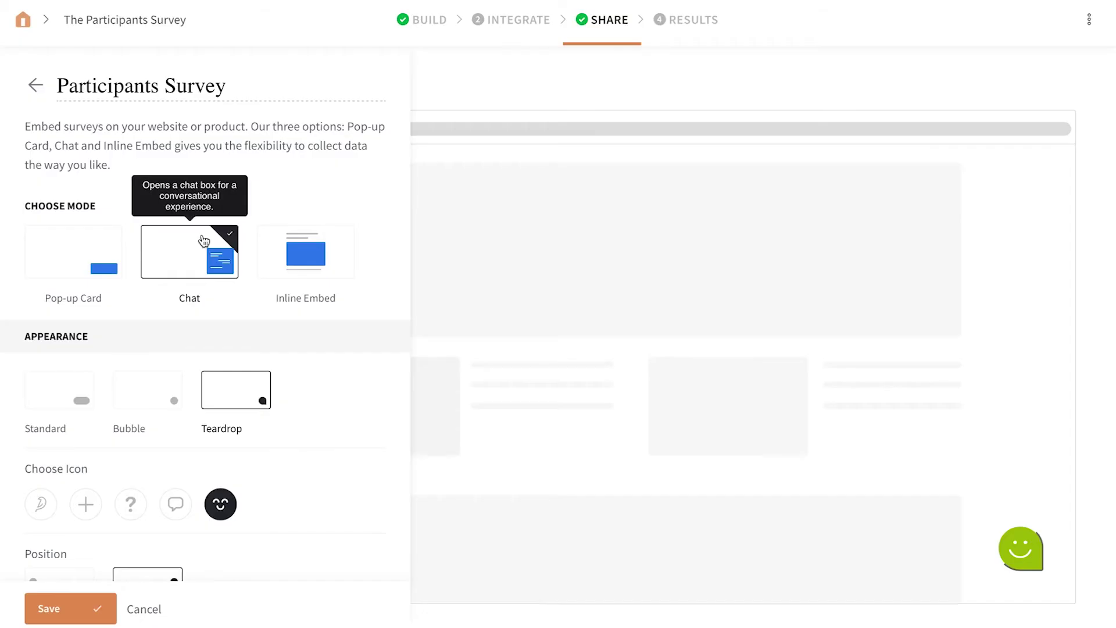
# Give the chat launcher the Teardrop style with the smiley icon
pyautogui.click(76, 388)
pyautogui.click(149, 390)
pyautogui.click(229, 395)
pyautogui.scroll(-3, 175, 394)
pyautogui.click(41, 384)
pyautogui.click(85, 387)
pyautogui.click(131, 386)
pyautogui.click(179, 389)
pyautogui.click(220, 383)
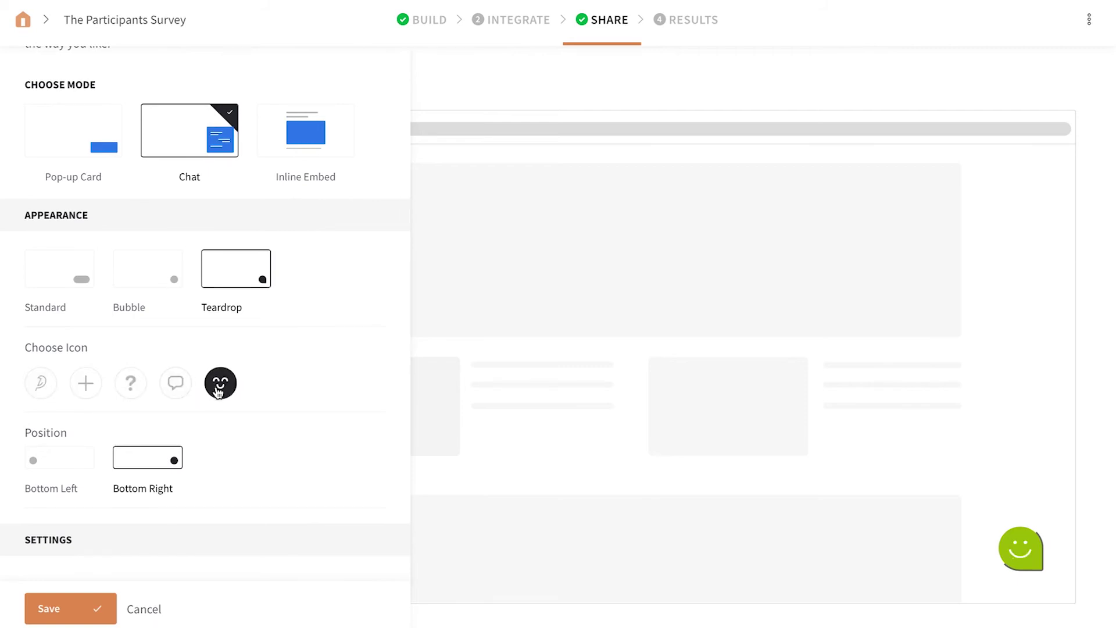
pyautogui.scroll(-2, 131, 389)
# Place the chat widget at Bottom Right, set a 10% scroll trigger, and select the delay value
pyautogui.click(60, 383)
pyautogui.click(137, 387)
pyautogui.scroll(-3, 136, 386)
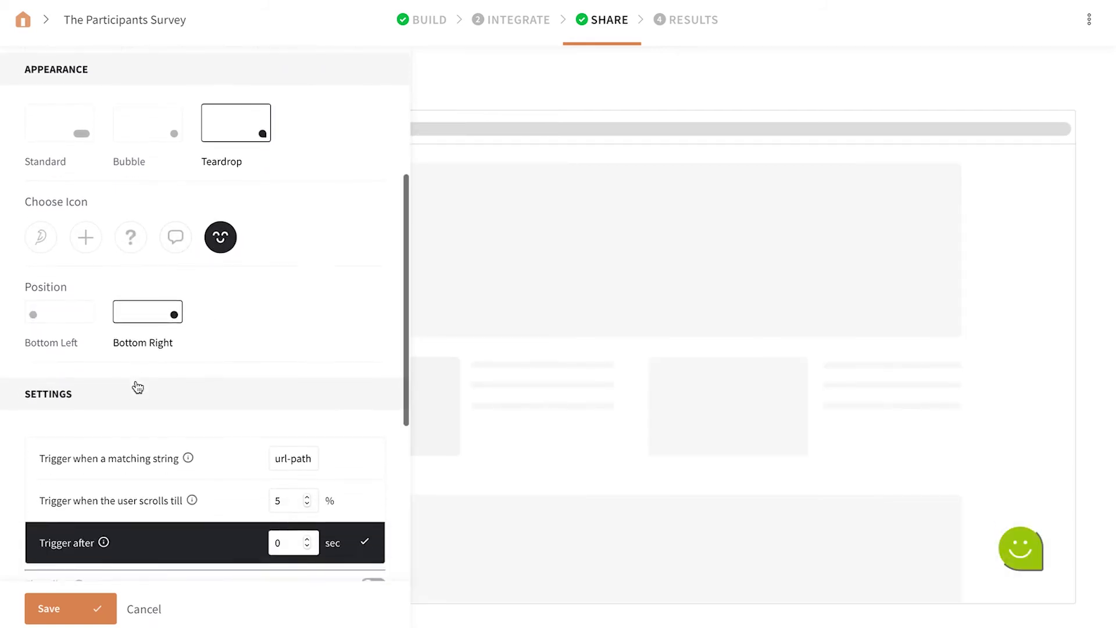
pyautogui.click(279, 443)
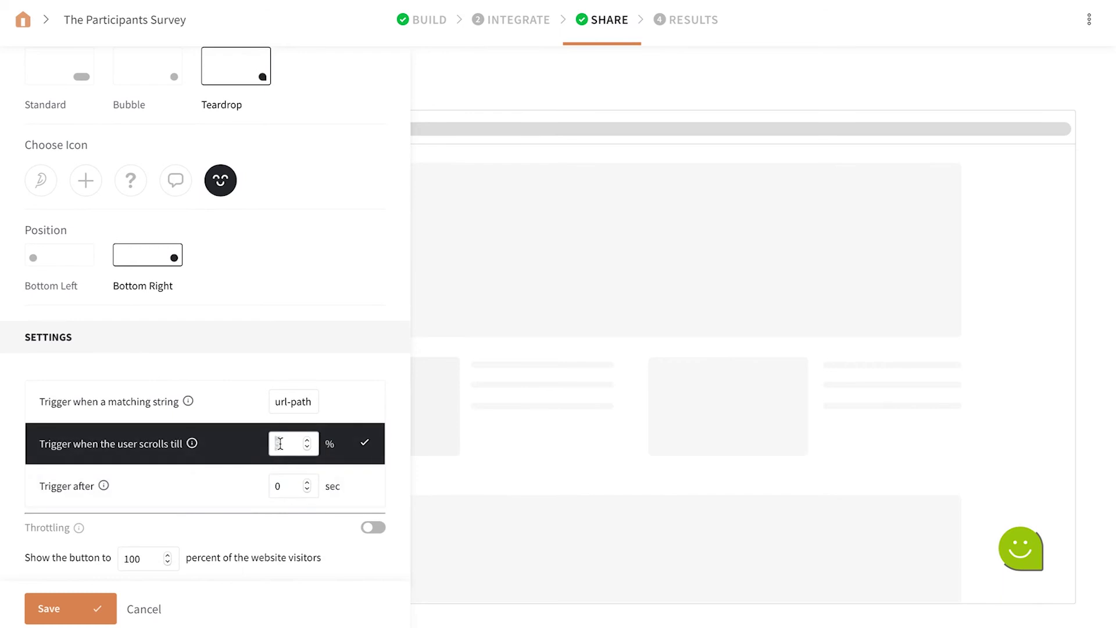
pyautogui.write('10')
pyautogui.scroll(-2, 279, 443)
pyautogui.doubleClick(285, 412)
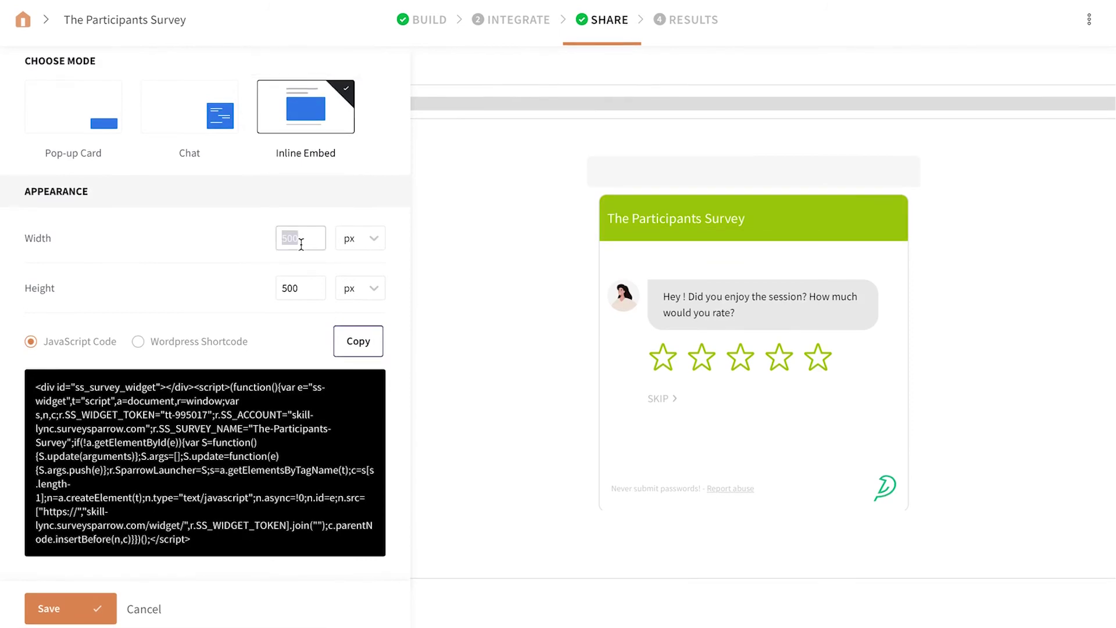
pyautogui.write('1000')
# Set the inline embed height to 1000 px and copy its embed code
pyautogui.doubleClick(292, 288)
pyautogui.write('1')
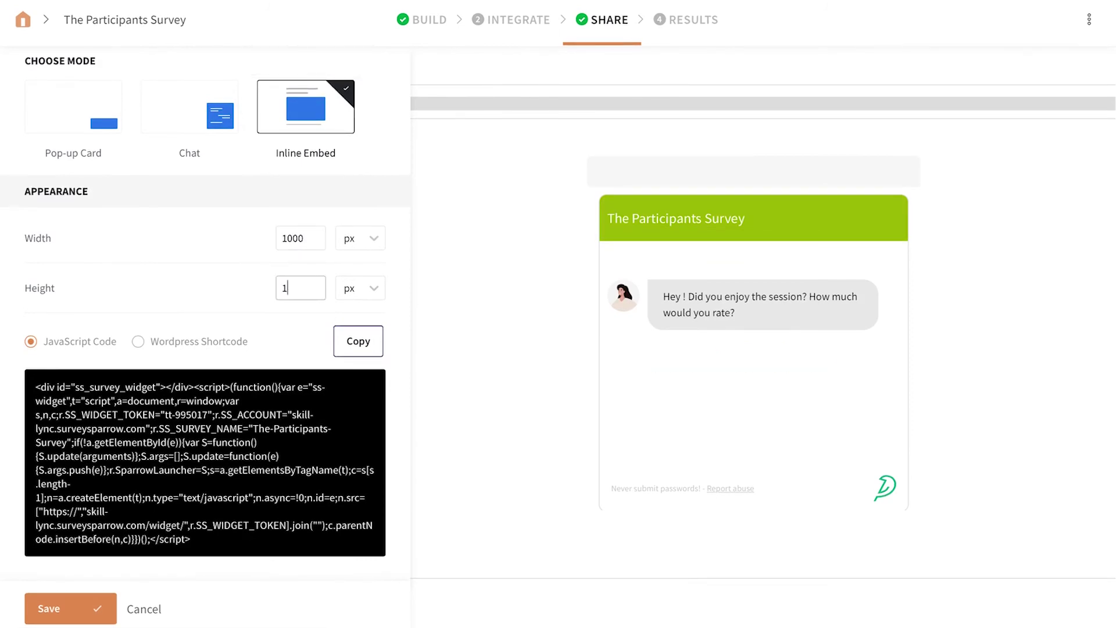
pyautogui.write('000')
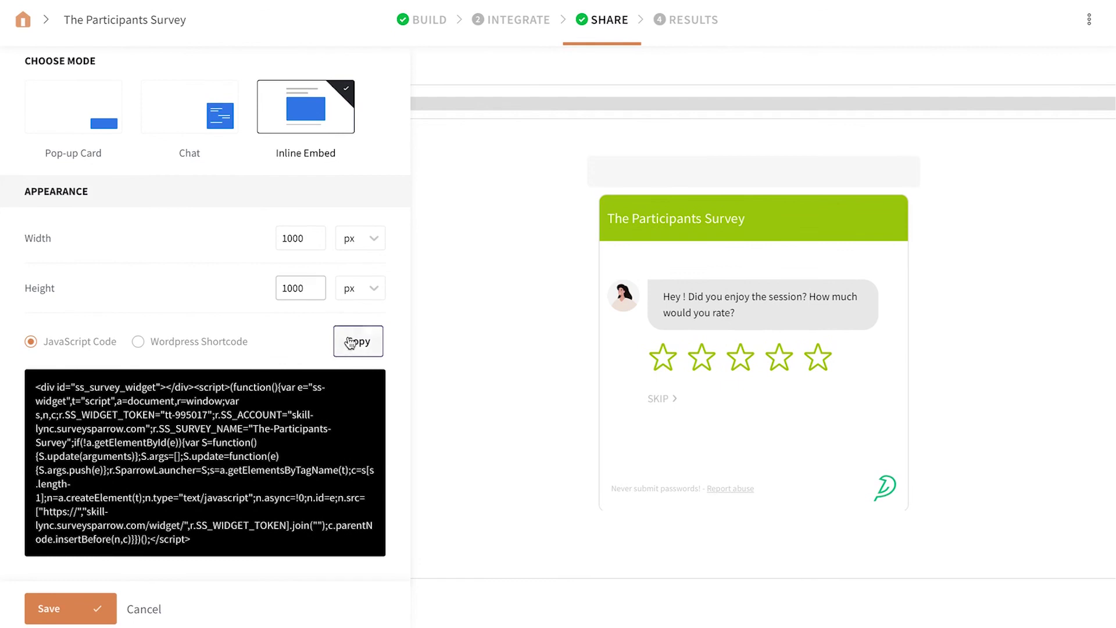
pyautogui.click(350, 343)
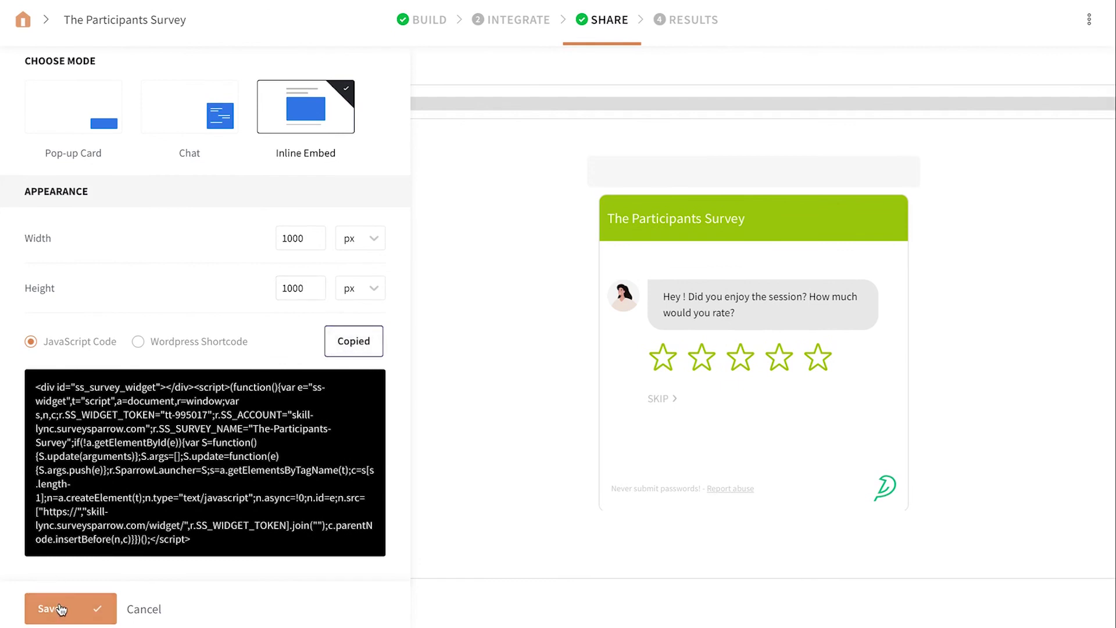